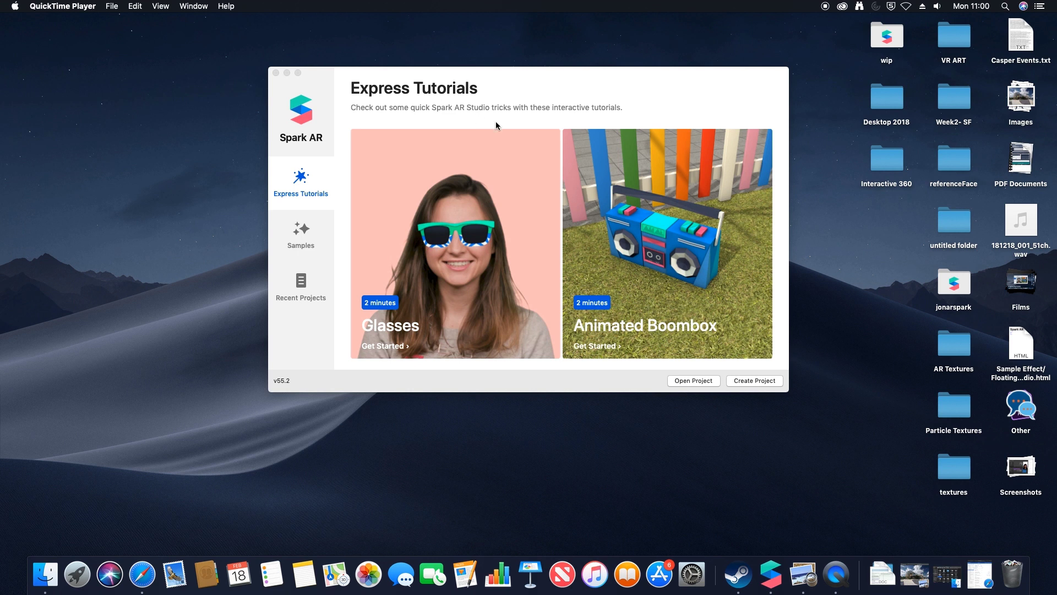
- Create a new full-screen project and choose Plane Tracker from the Insert object list
left_click(380, 82)
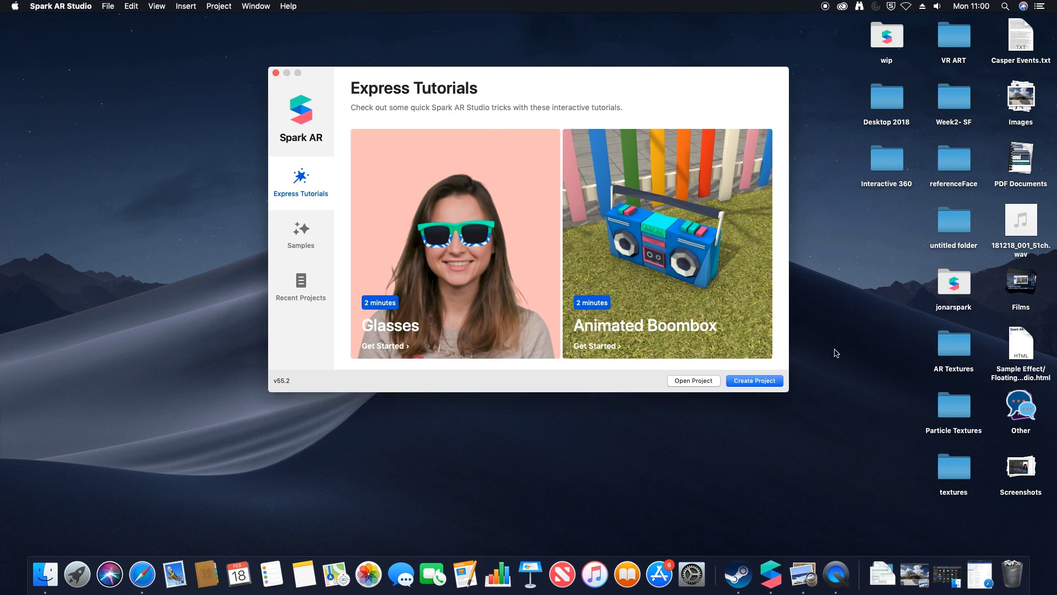
left_click(750, 380)
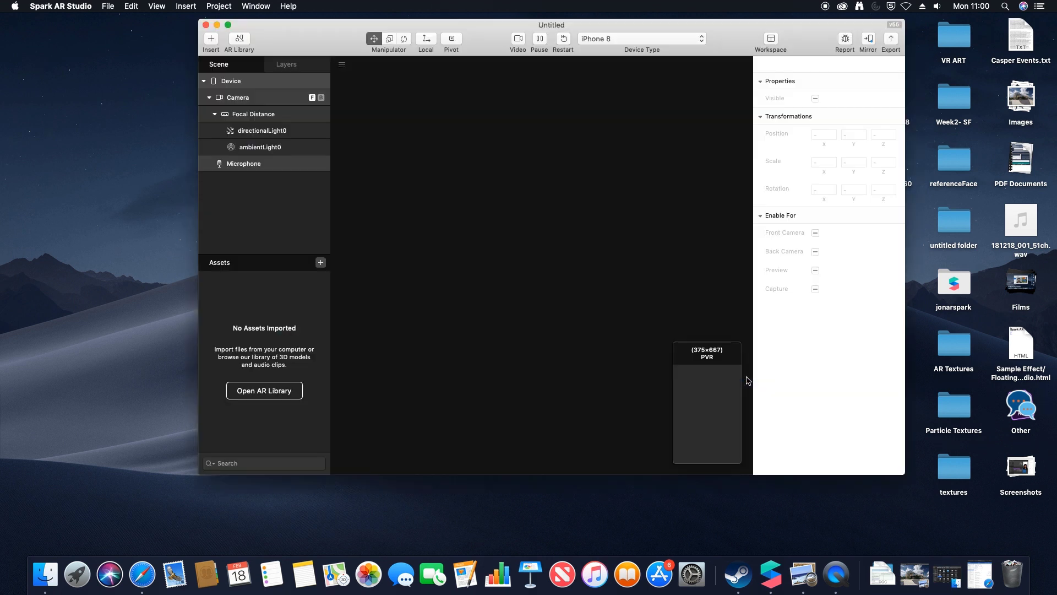
left_click(228, 25)
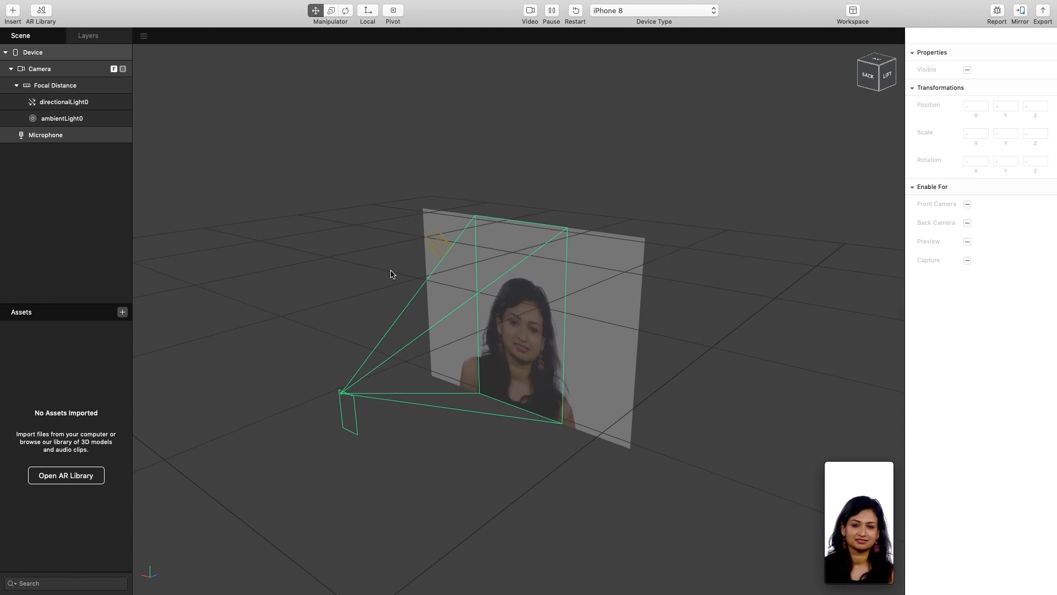
left_click(13, 11)
left_click(46, 104)
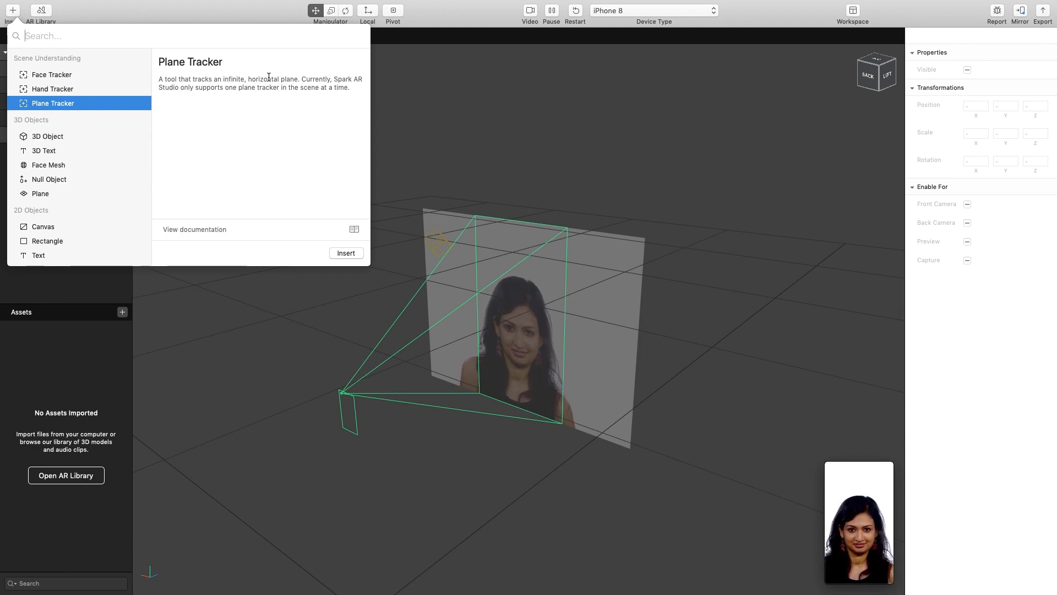
- Insert planeTracker0 and drag it under the Focal Distance group in the Scene panel
left_click(339, 253)
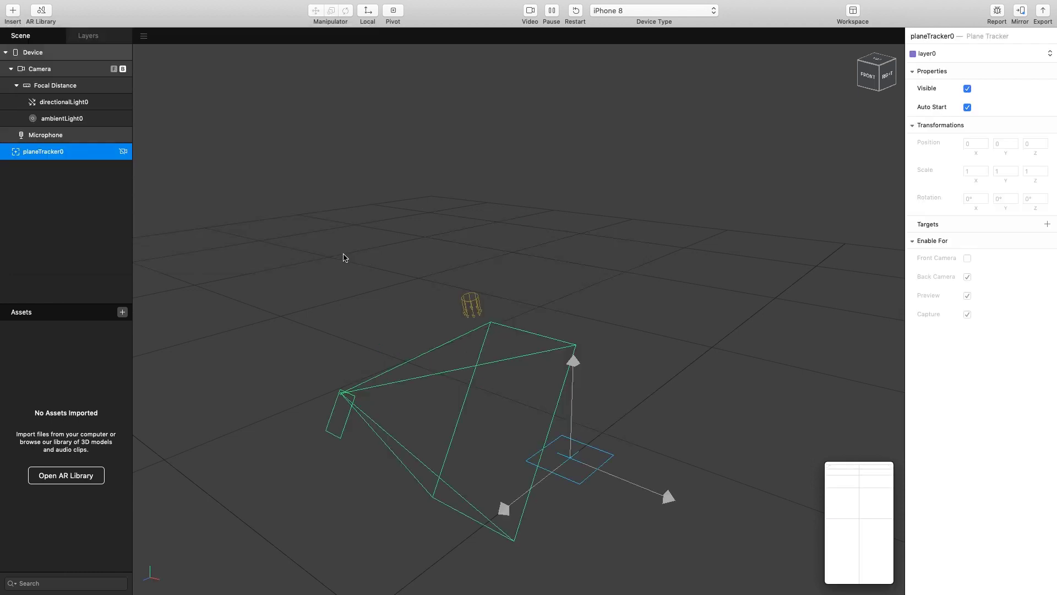
left_click_drag(35, 155, 44, 128)
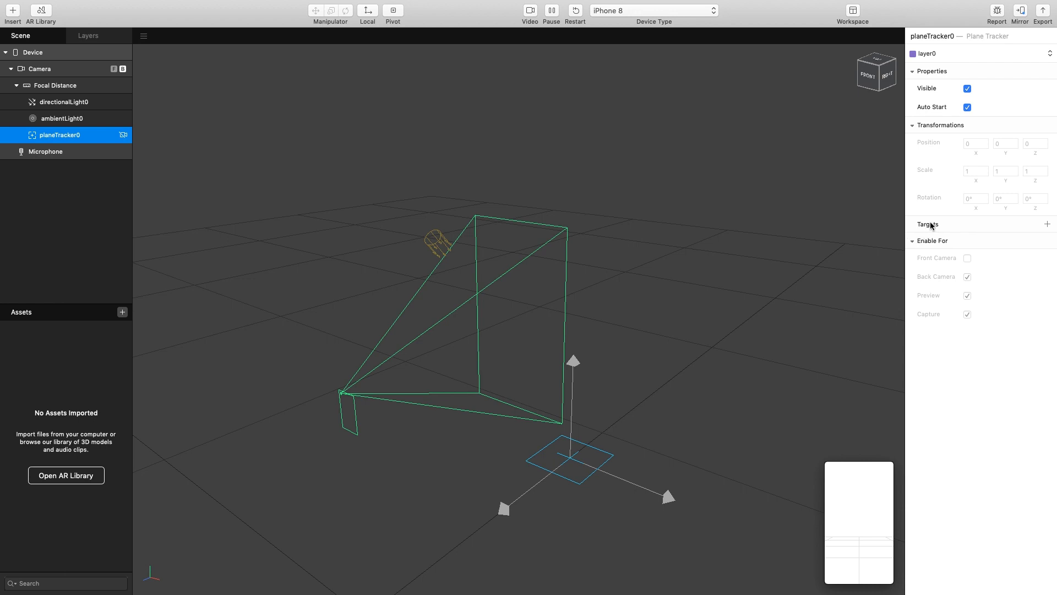
- Add a texture target to planeTracker0 using the university building photo from the Desktop
left_click(1048, 225)
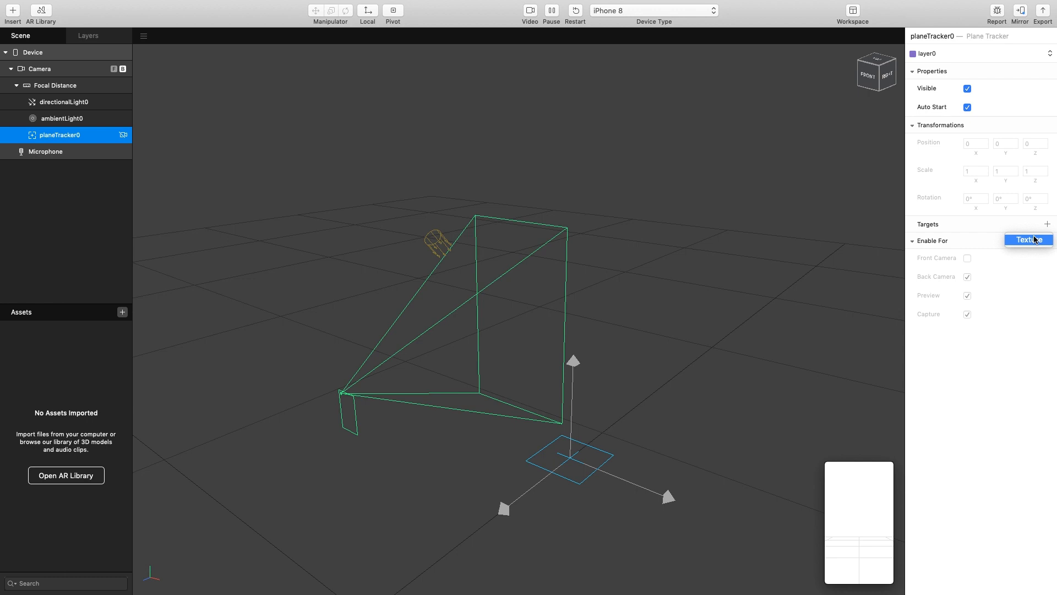
left_click(1028, 240)
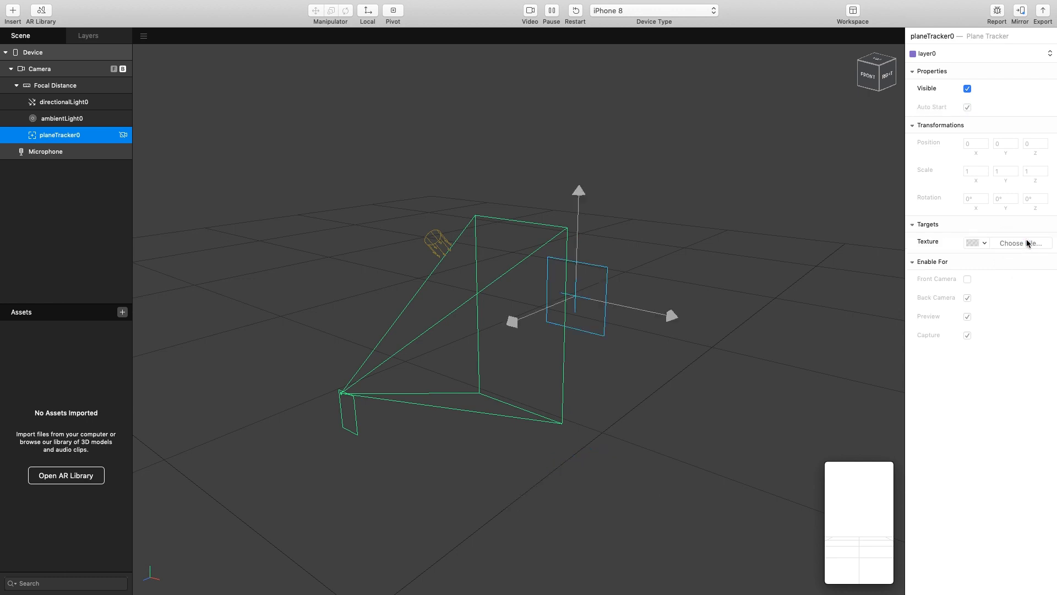
left_click(1017, 243)
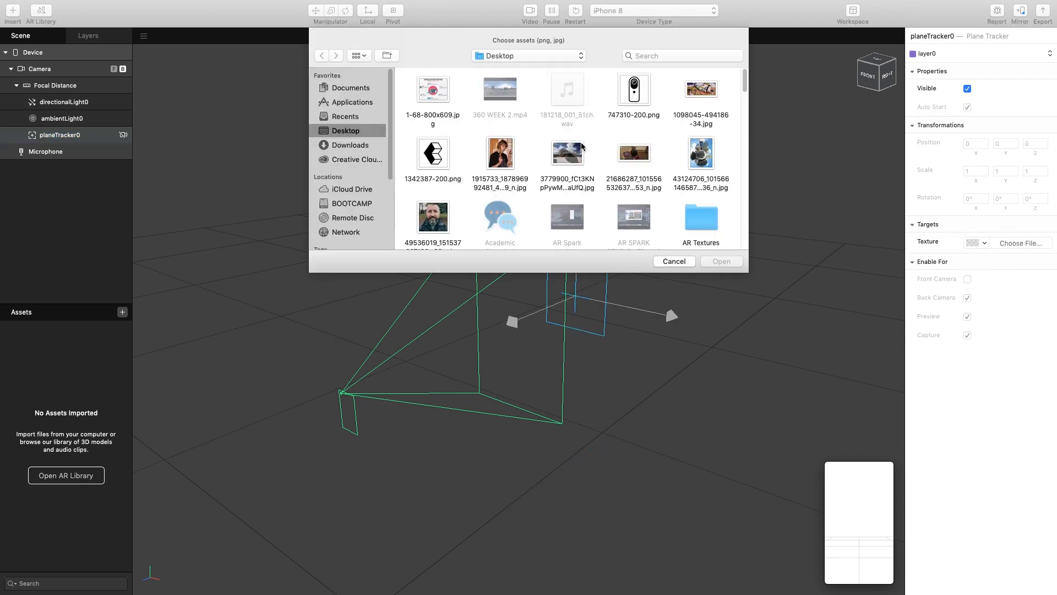
scroll(578, 147, "down", 2)
scroll(578, 147, "down", 2)
scroll(596, 159, "up", 3)
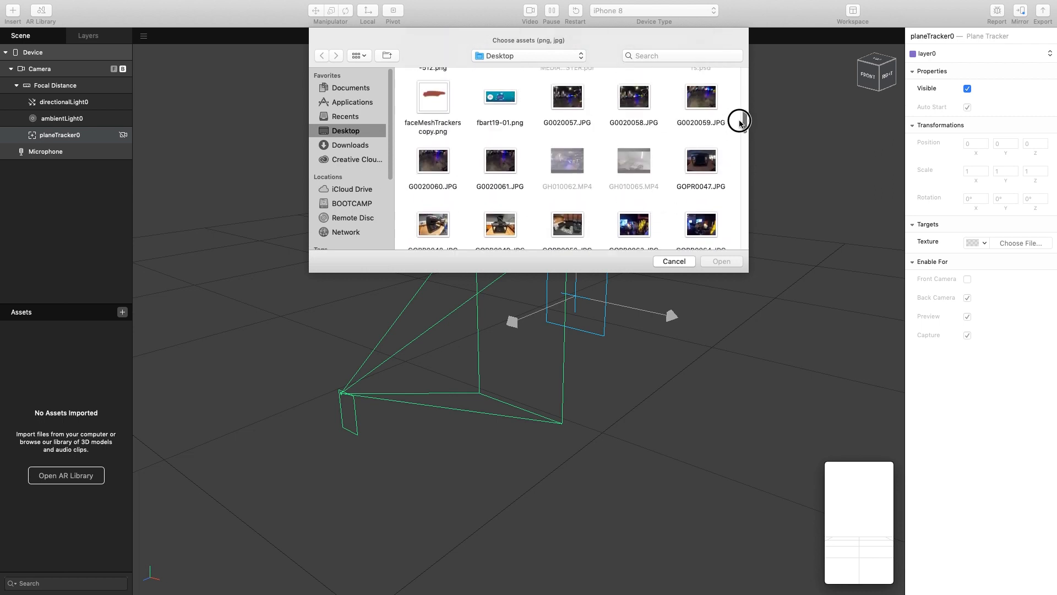
left_click_drag(742, 96, 741, 75)
left_click(567, 132)
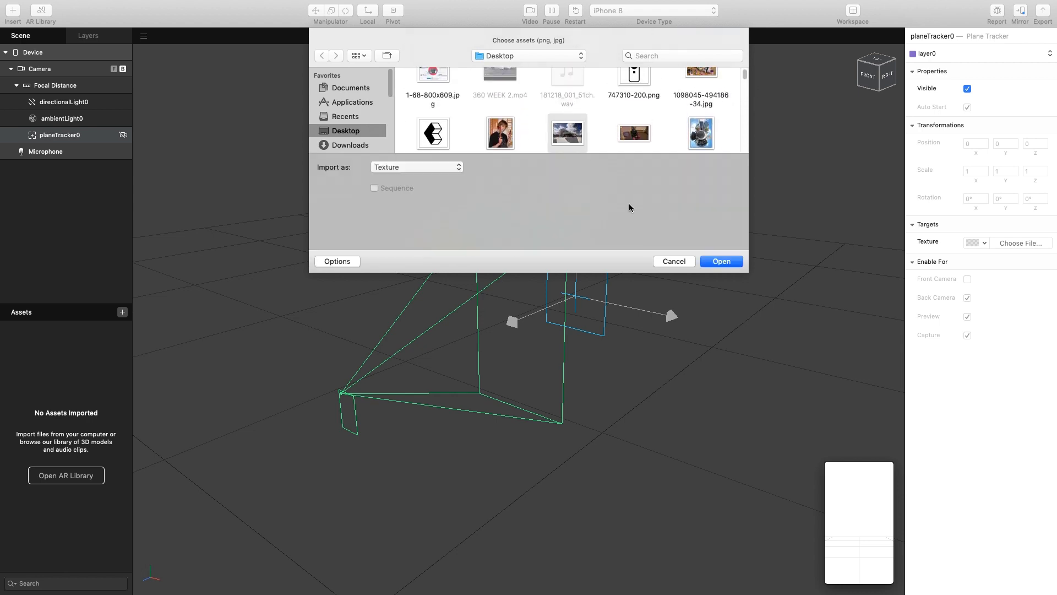
left_click(716, 262)
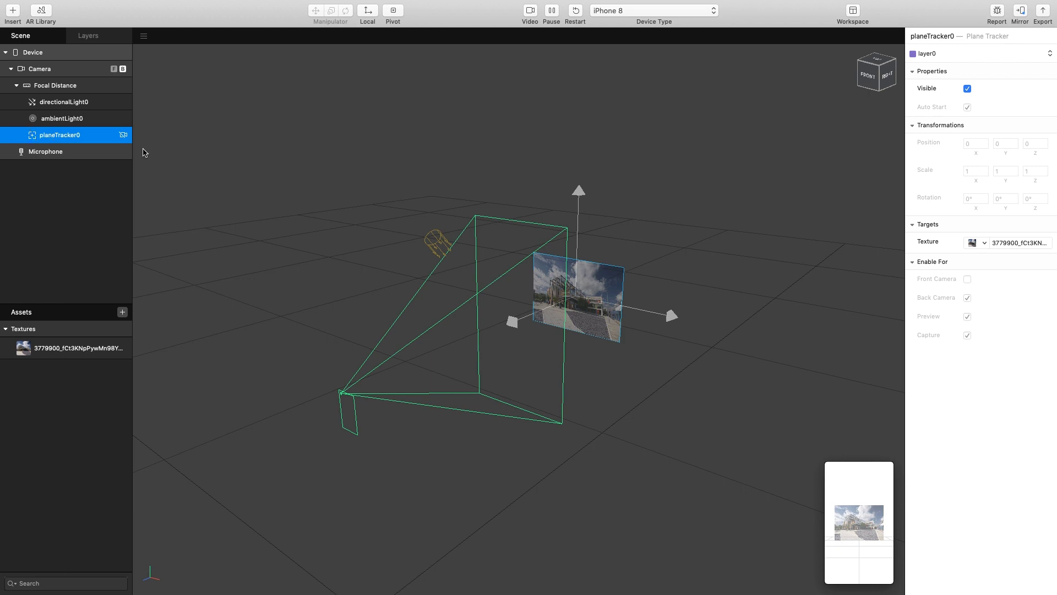
- Browse the AR Library's person results to Lucie's details, then close the library
left_click(34, 15)
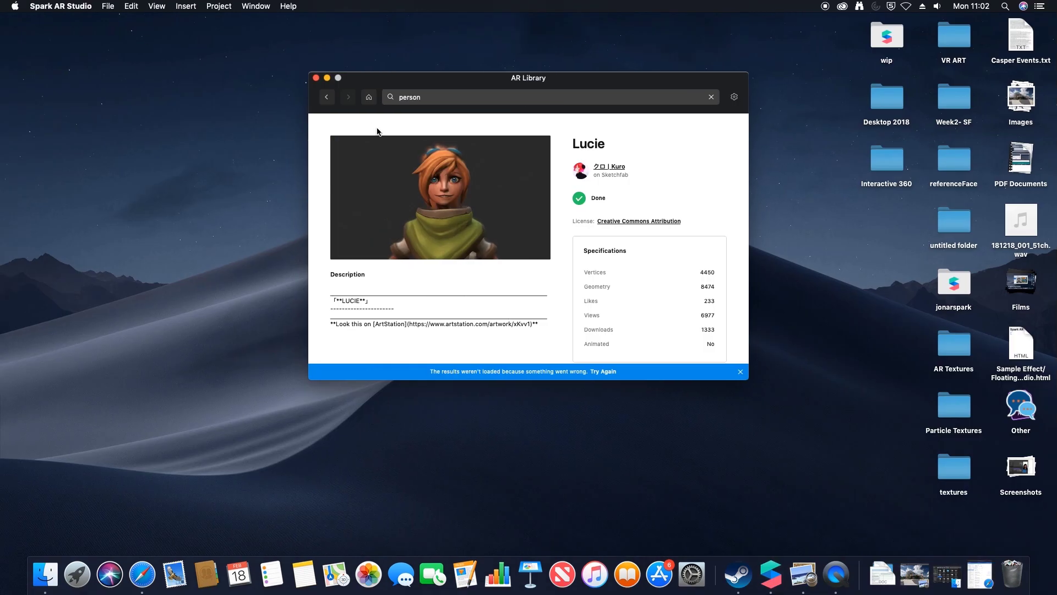
left_click(327, 98)
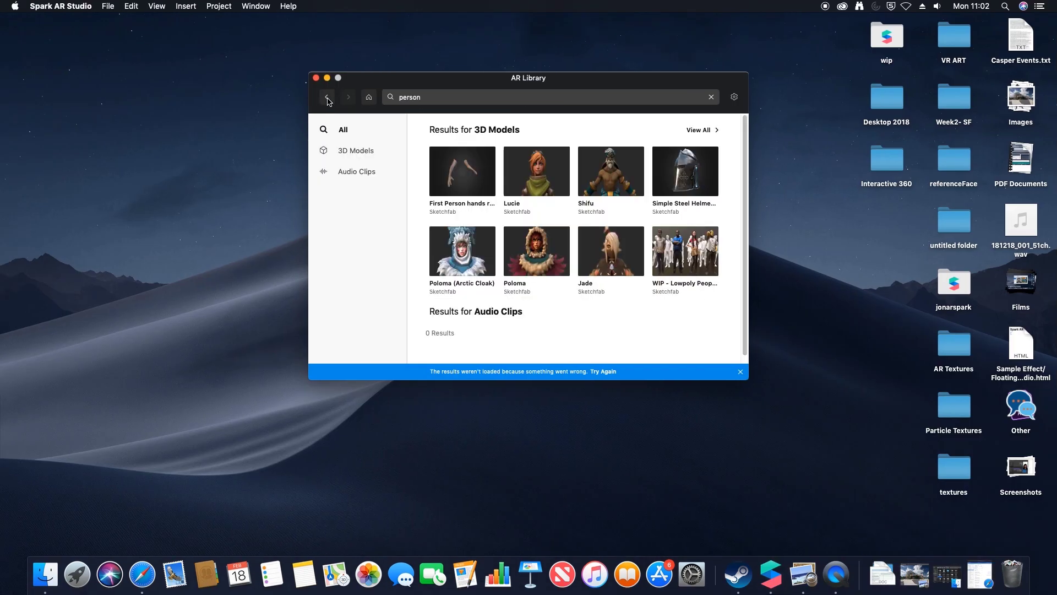
left_click(532, 171)
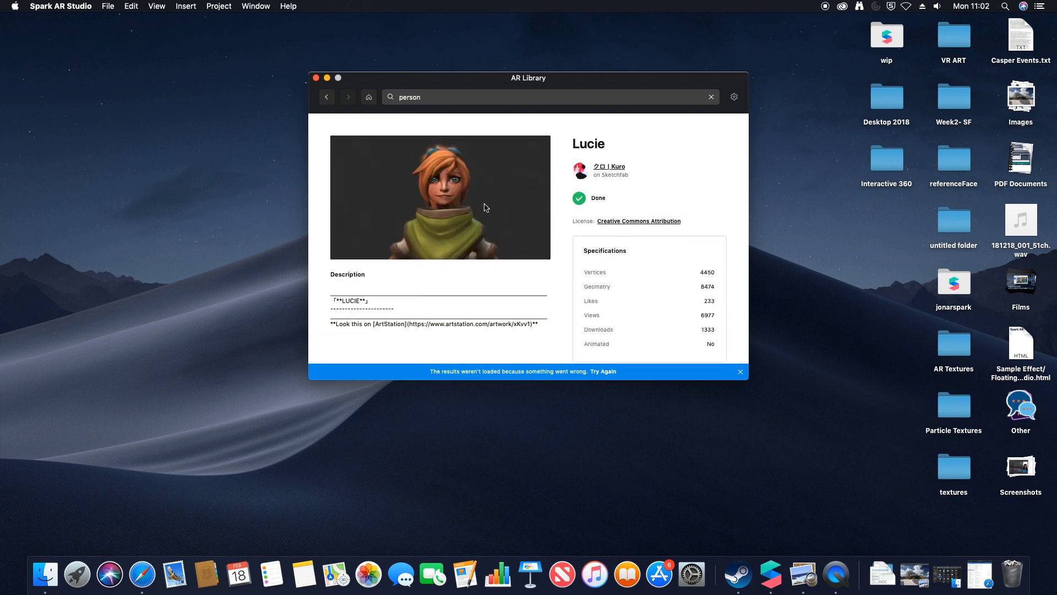
left_click(317, 79)
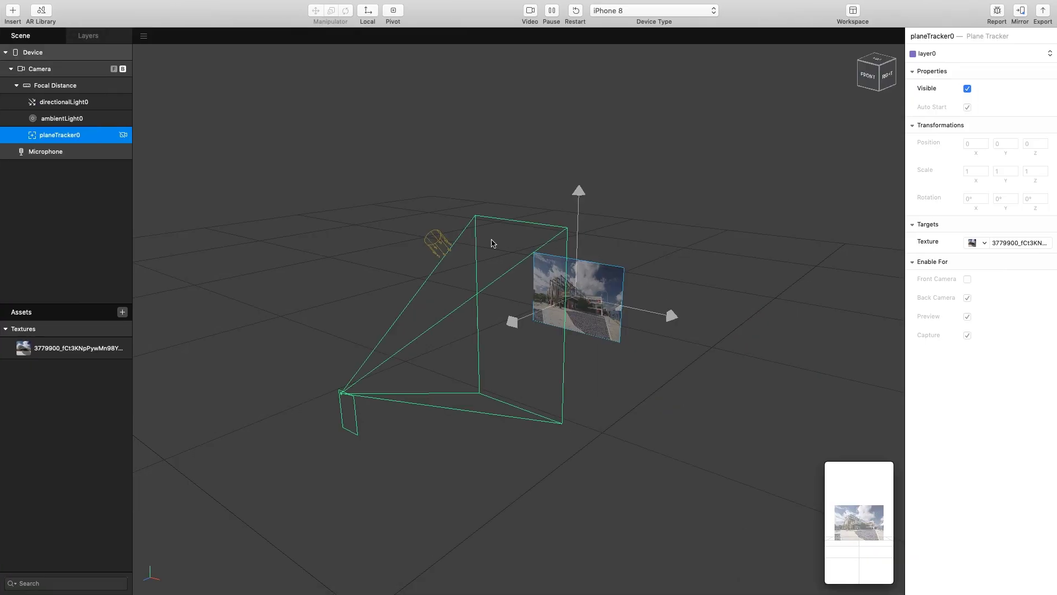
- Search the AR Library for 'person' and import the Lucie model into the assets
left_click(41, 11)
left_click(428, 95)
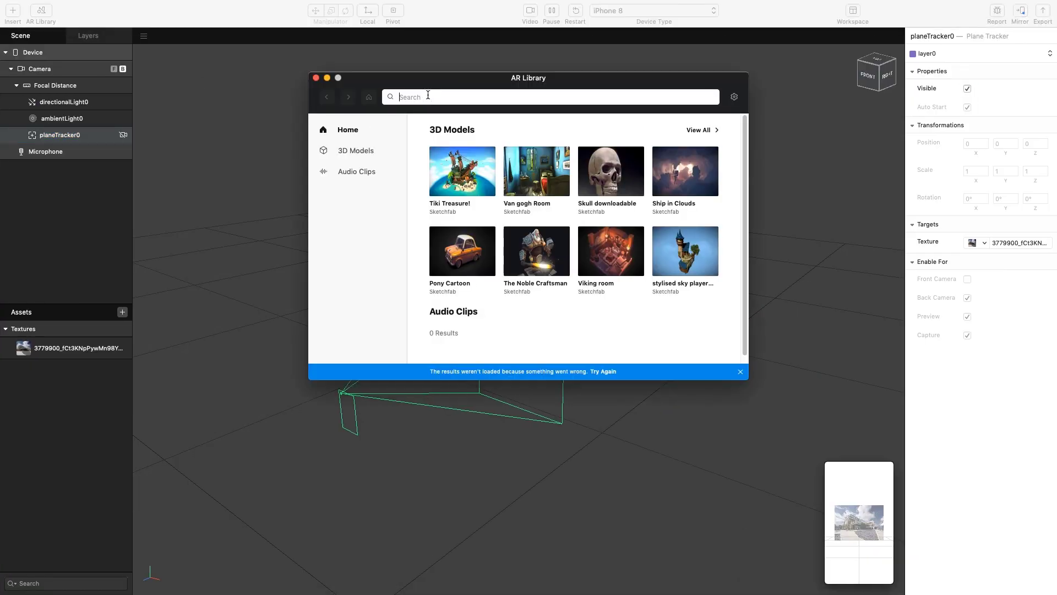
type("person")
key("Return")
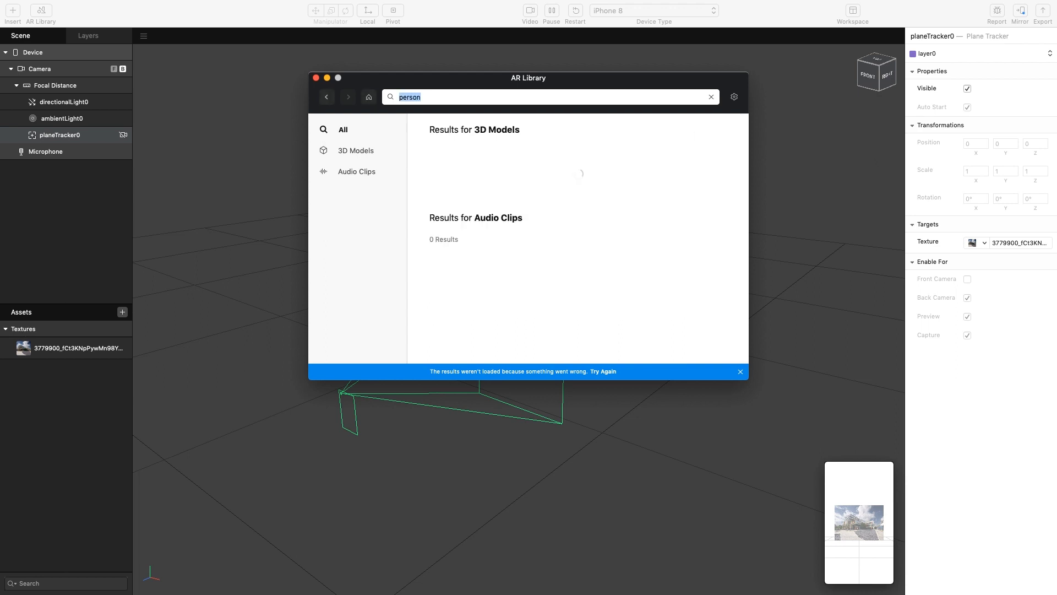
left_click(530, 188)
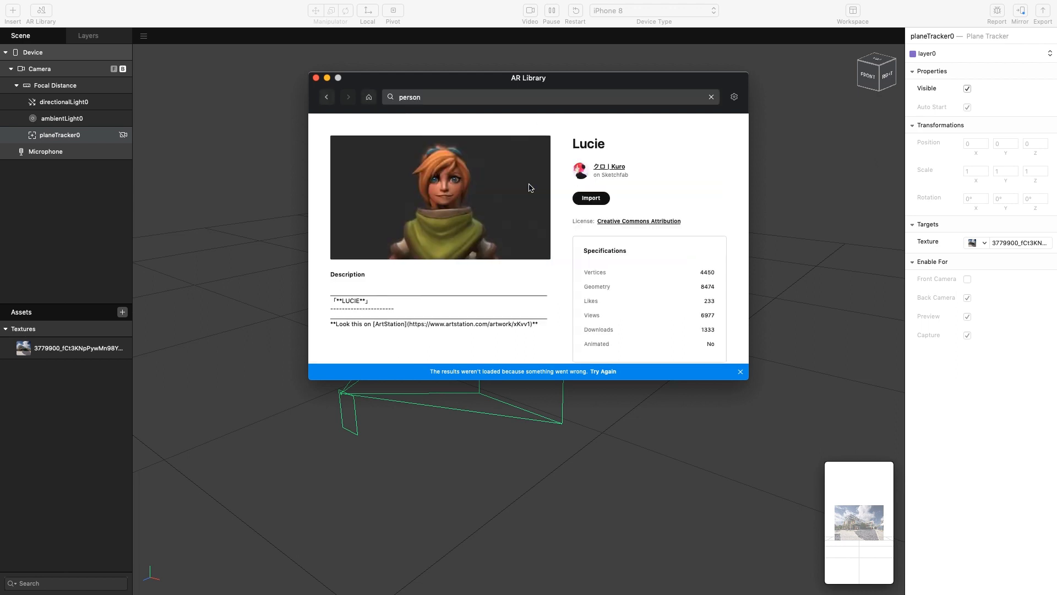
left_click(591, 199)
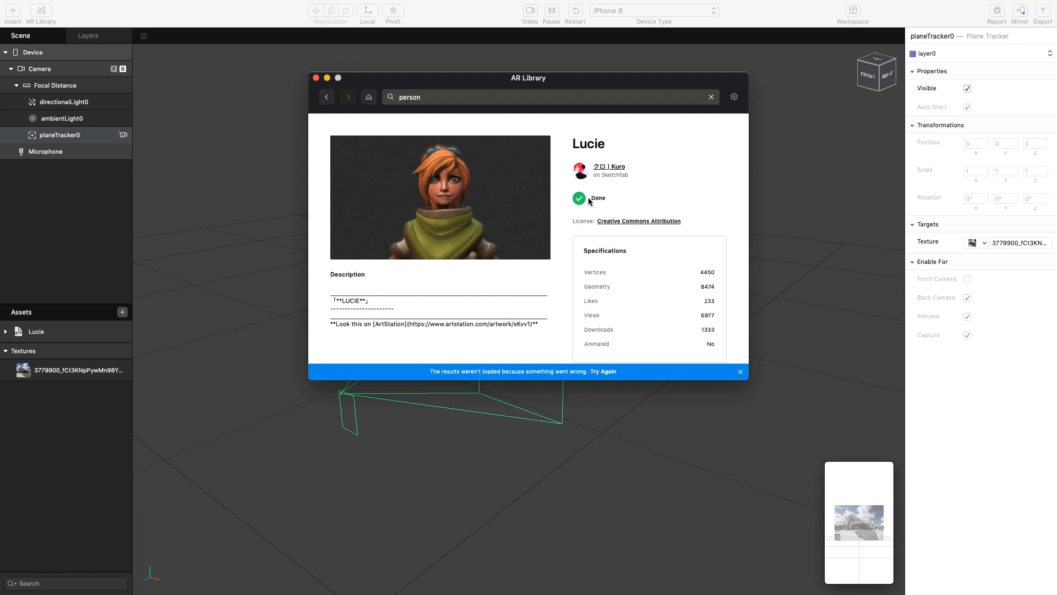
left_click(316, 78)
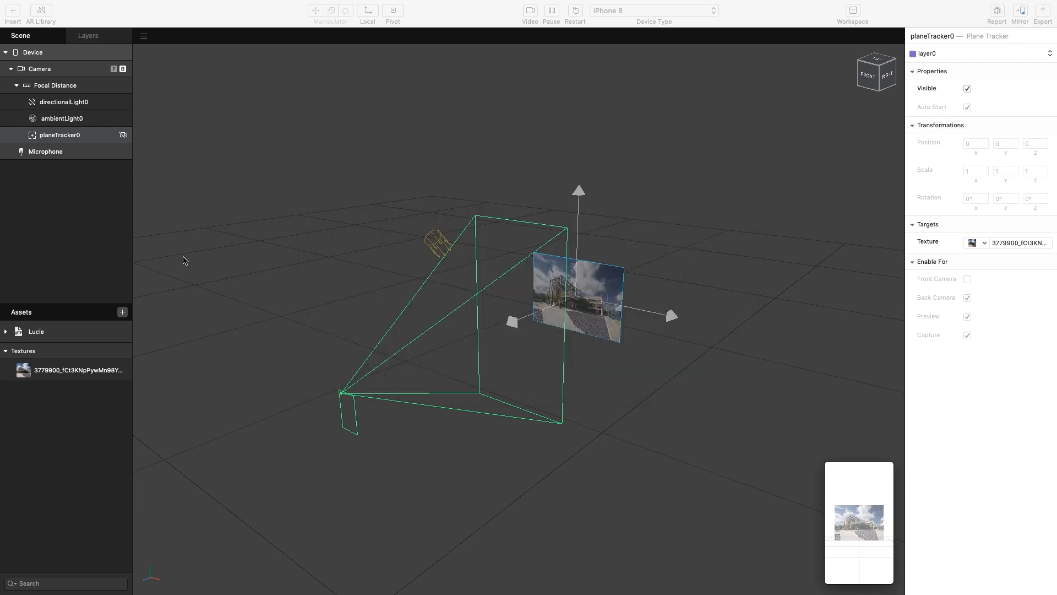
- Drag the Lucie asset into the scene under planeTracker0 and select it
left_click(7, 332)
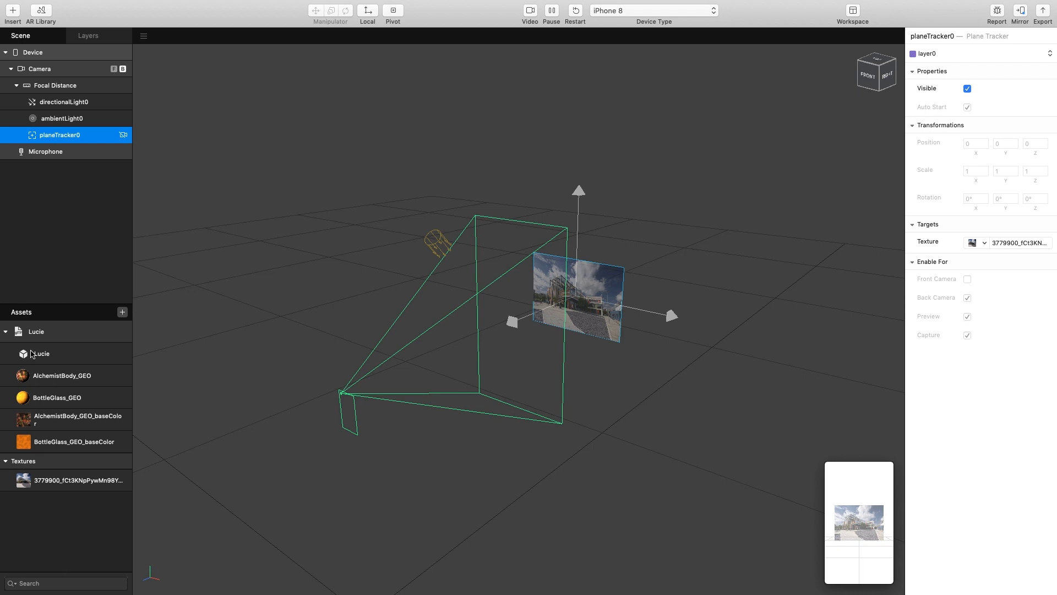
left_click(6, 332)
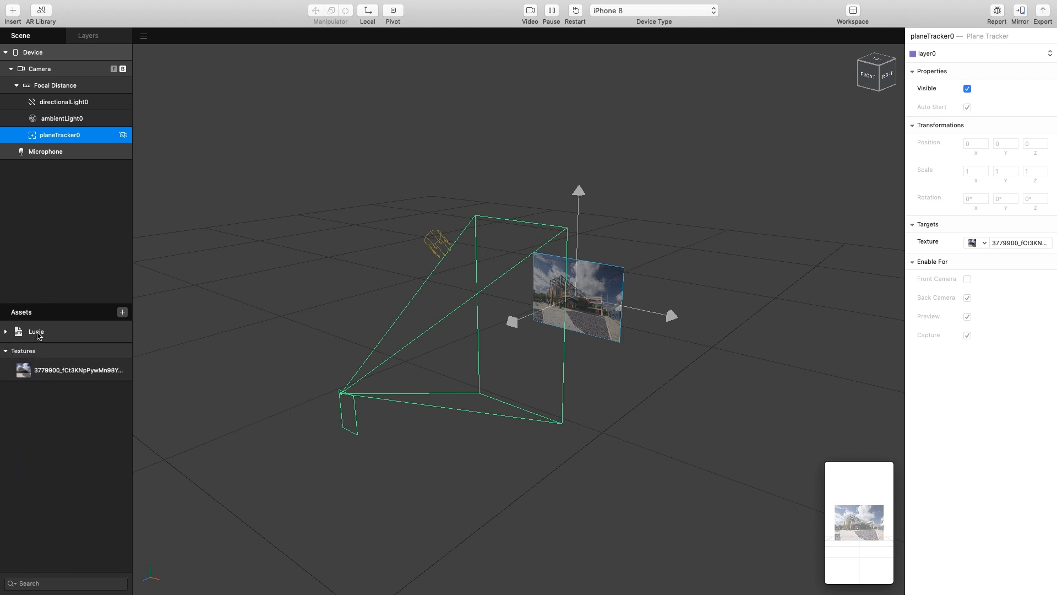
left_click_drag(36, 333, 61, 138)
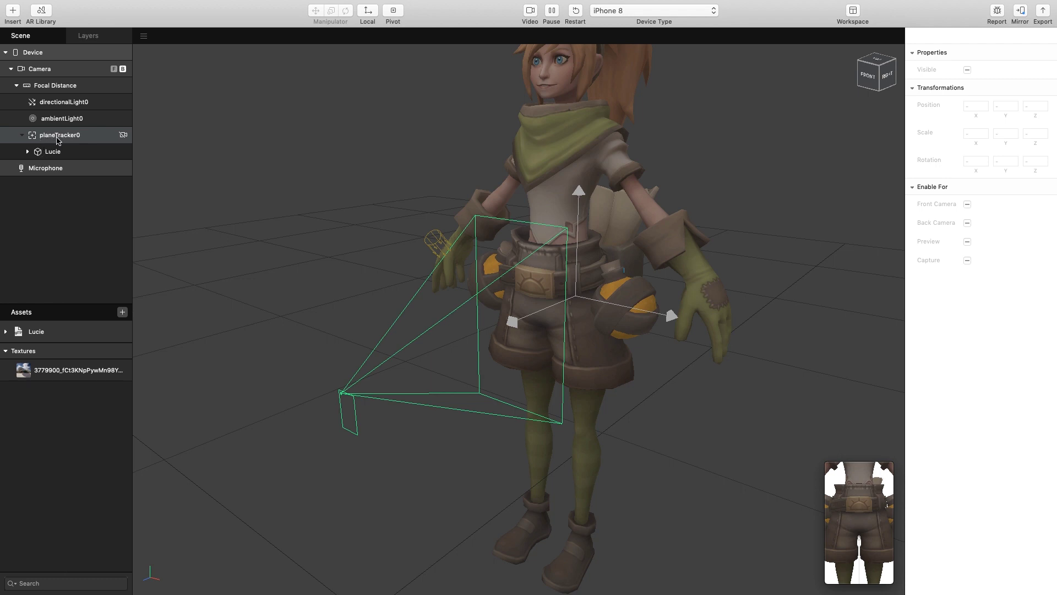
left_click(49, 152)
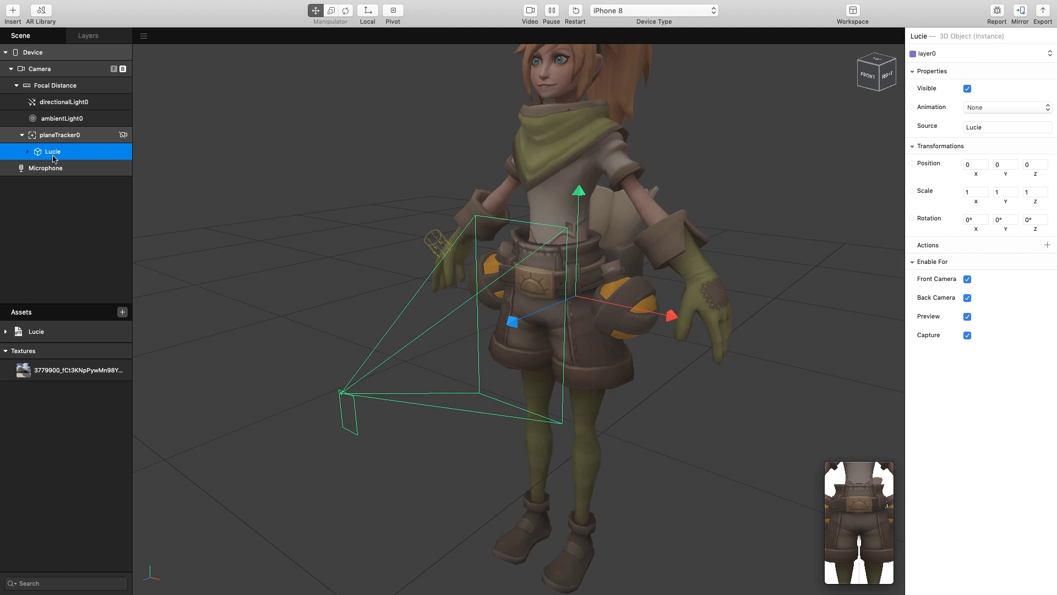
- Set Lucie's scale to 0.1 on X, Y and Z
left_click(974, 192)
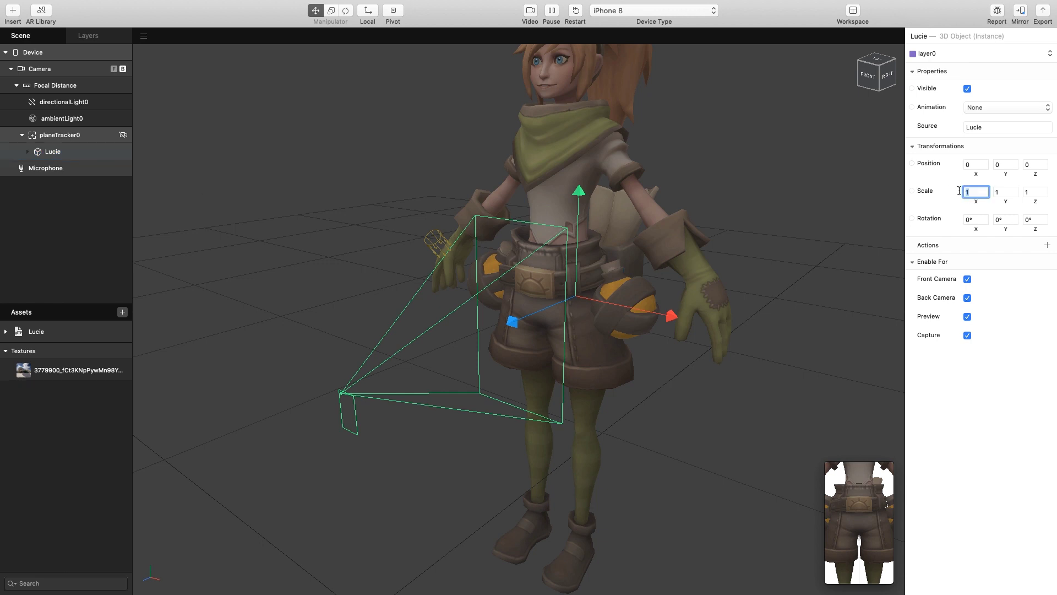
type("0.1")
key("Tab")
type("0.")
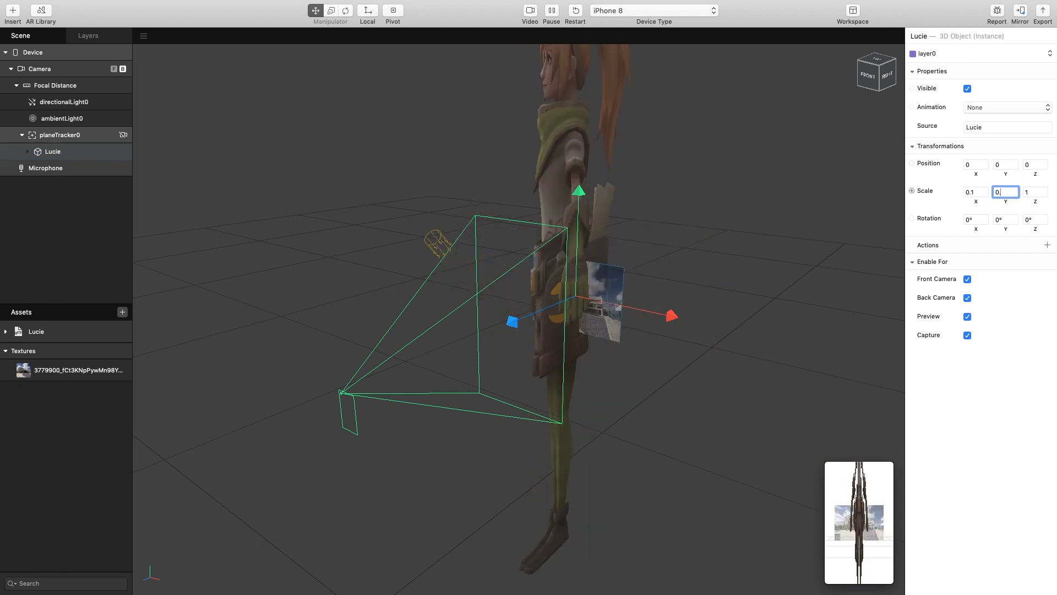
key("Tab")
type("0.")
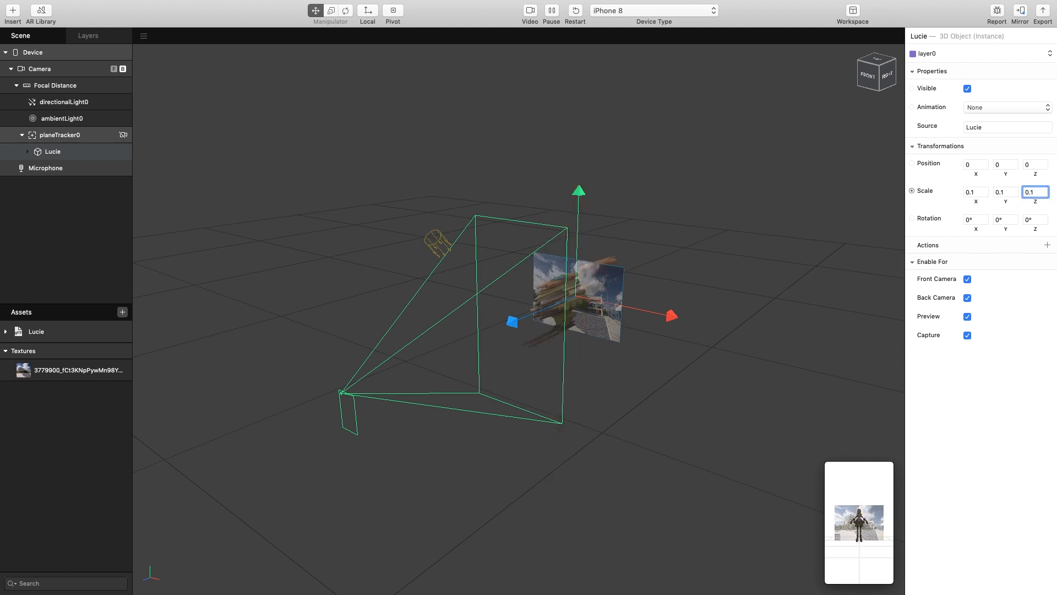
type("1")
key("Return")
scroll(651, 292, "up", 10)
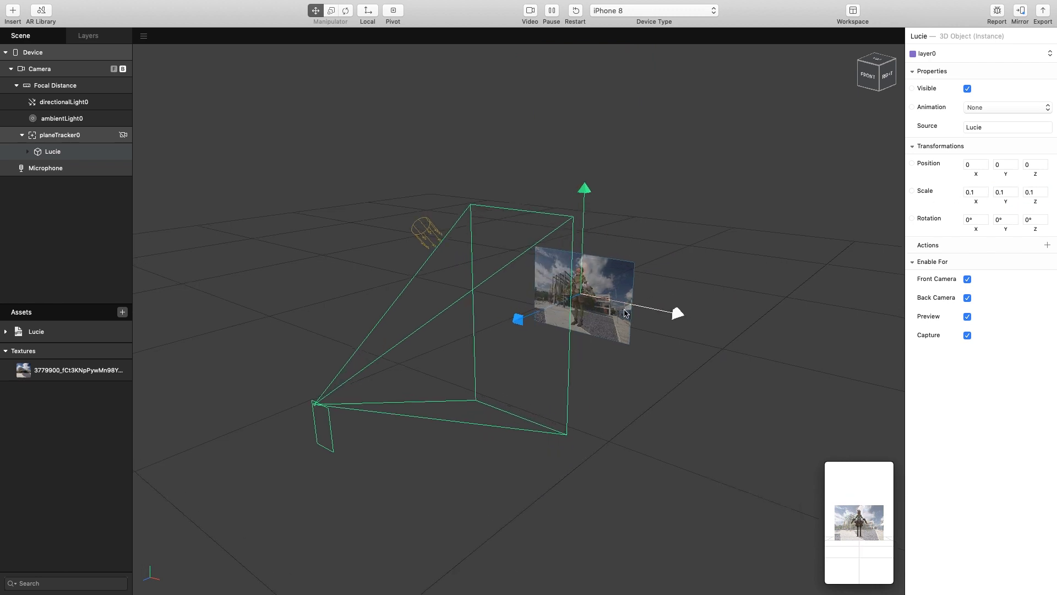
- Orbit the viewport around the photo plane and select Lucie
right_click(626, 343)
left_click(543, 352)
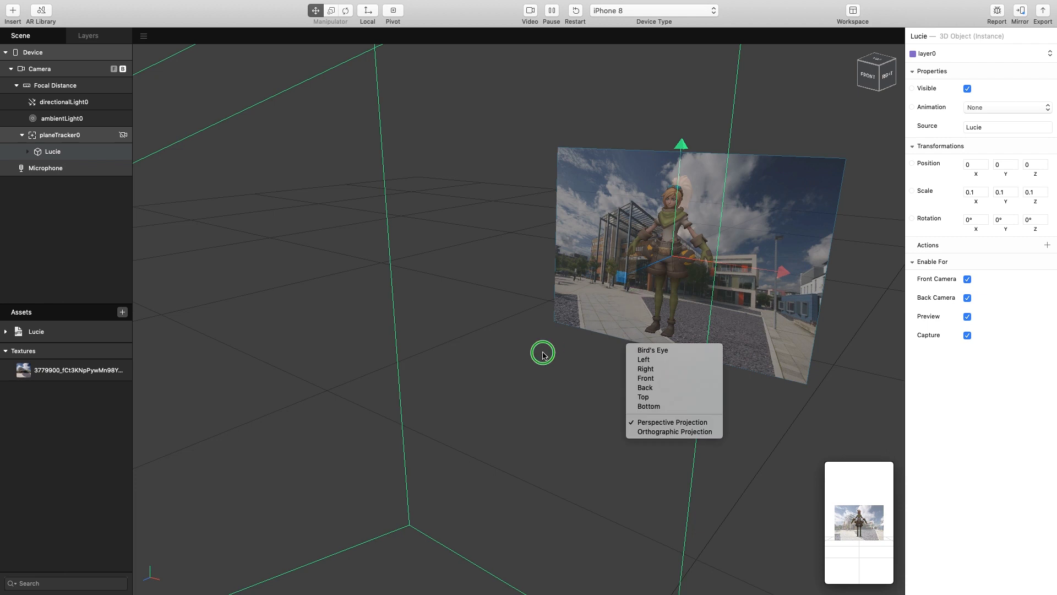
scroll(587, 347, "down", 8)
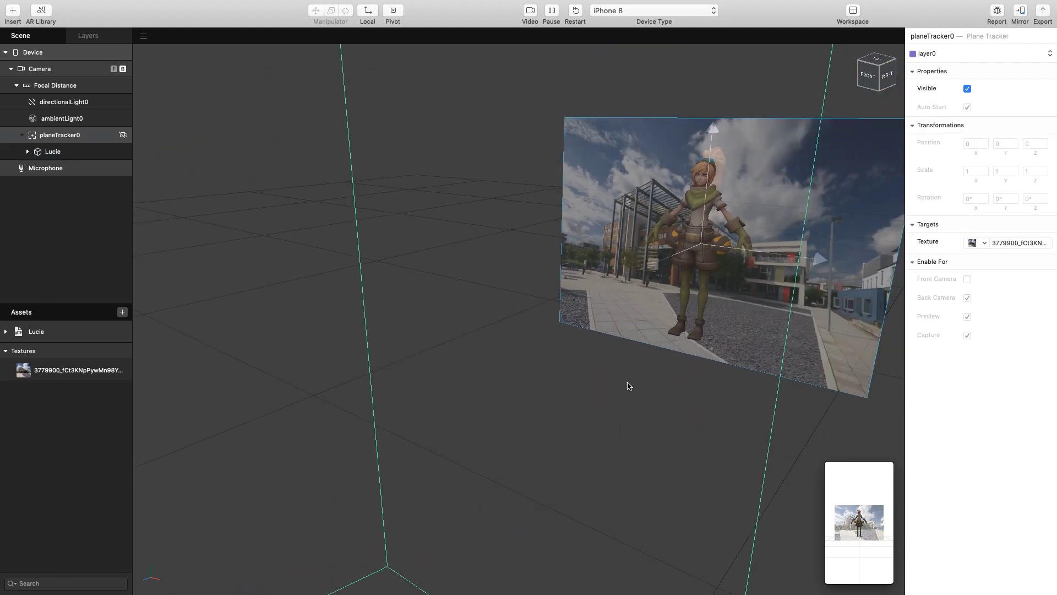
left_click_drag(658, 394, 584, 390)
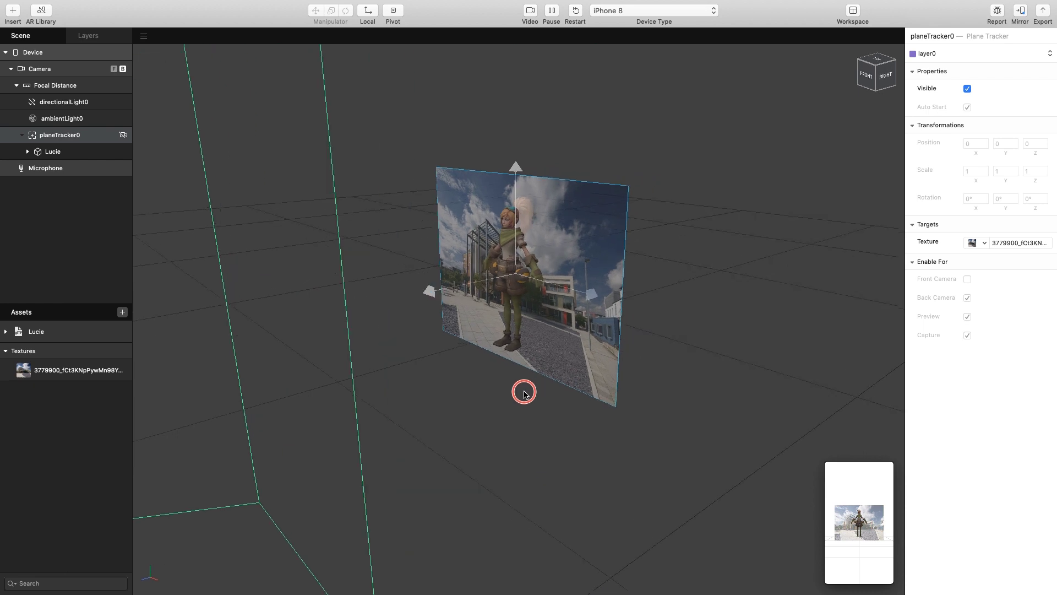
left_click_drag(524, 393, 552, 380)
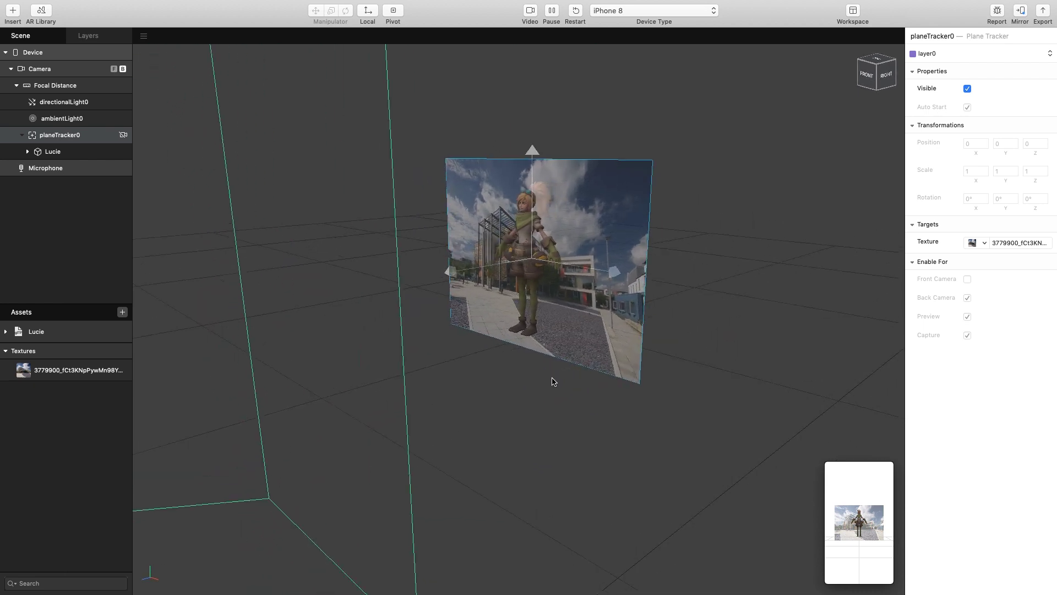
left_click(66, 152)
- Rotate Lucie 90° on X, move it out along Z, then begin renaming planeTracker0
left_click_drag(449, 273, 427, 274)
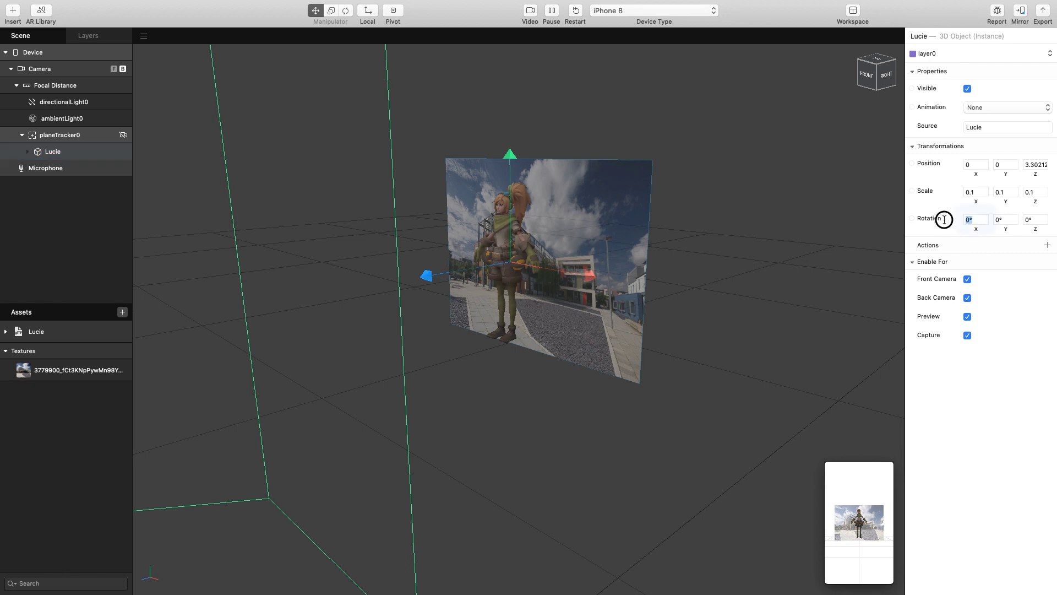
left_click(976, 220)
type("90")
key("Return")
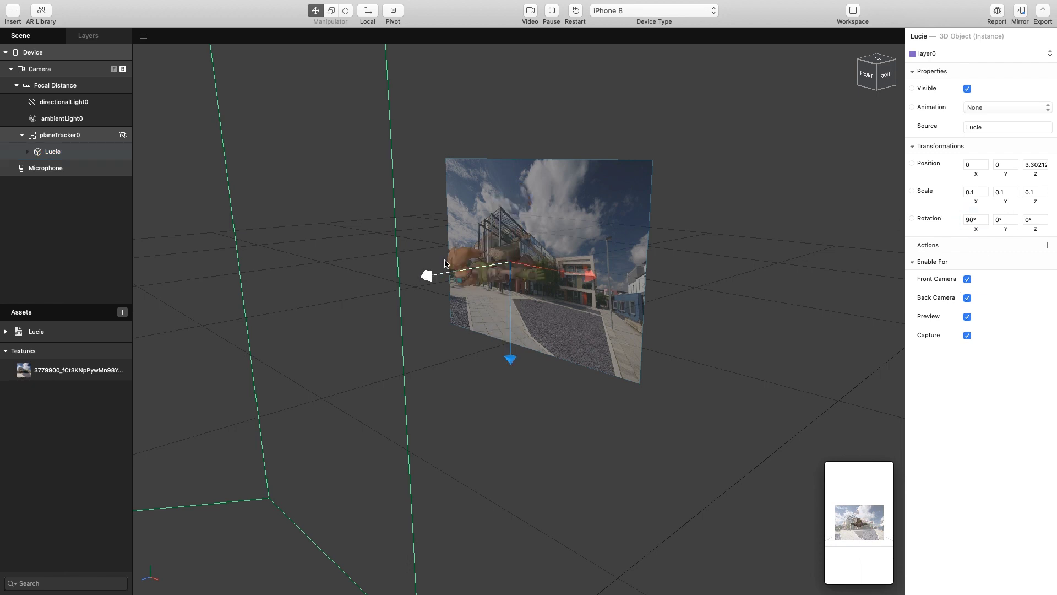
left_click_drag(418, 280, 379, 291)
left_click(555, 367)
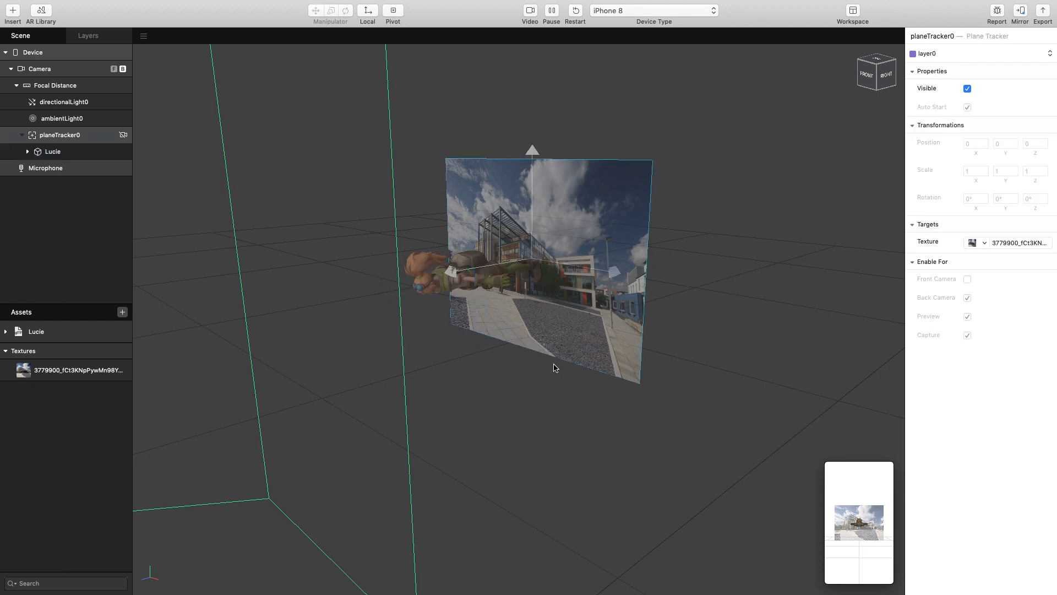
double_click(50, 139)
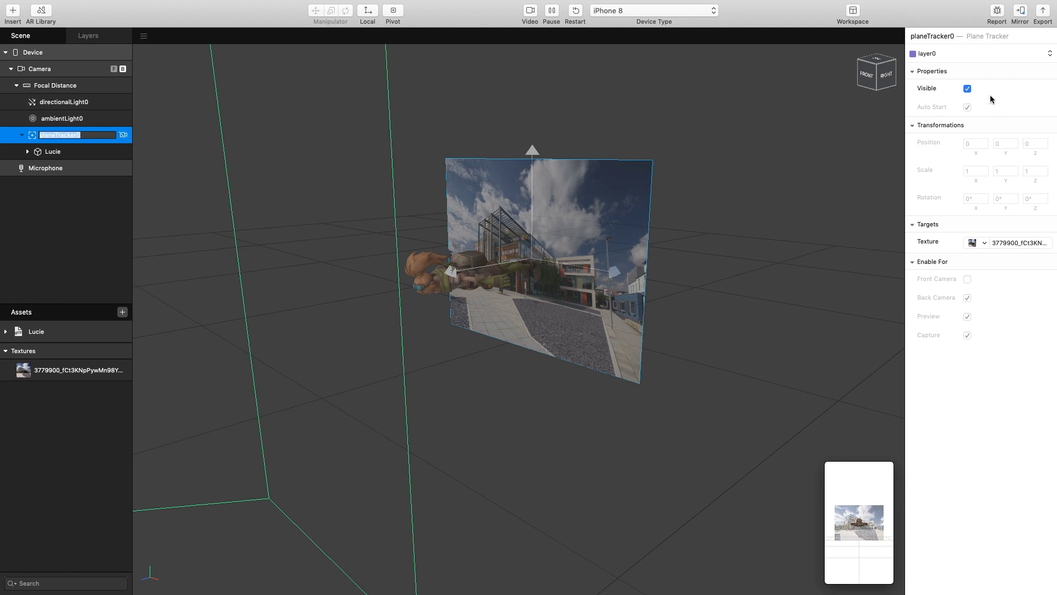
- Mirror the effect to the connected Android phone for a live preview
left_click(1019, 12)
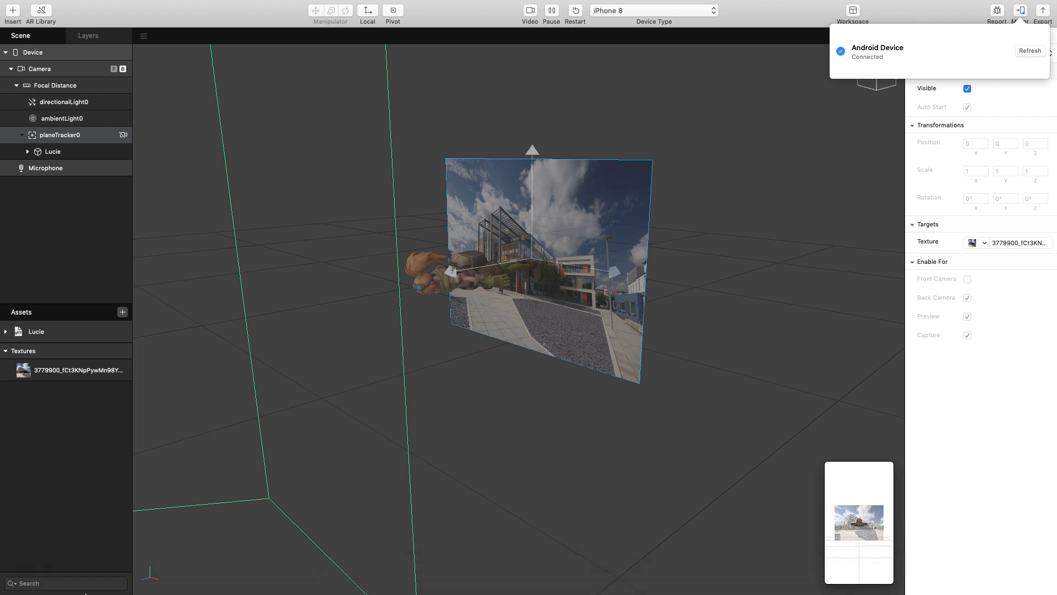
- Open the university building jpg on the Desktop in Preview from Finder
left_click(55, 586)
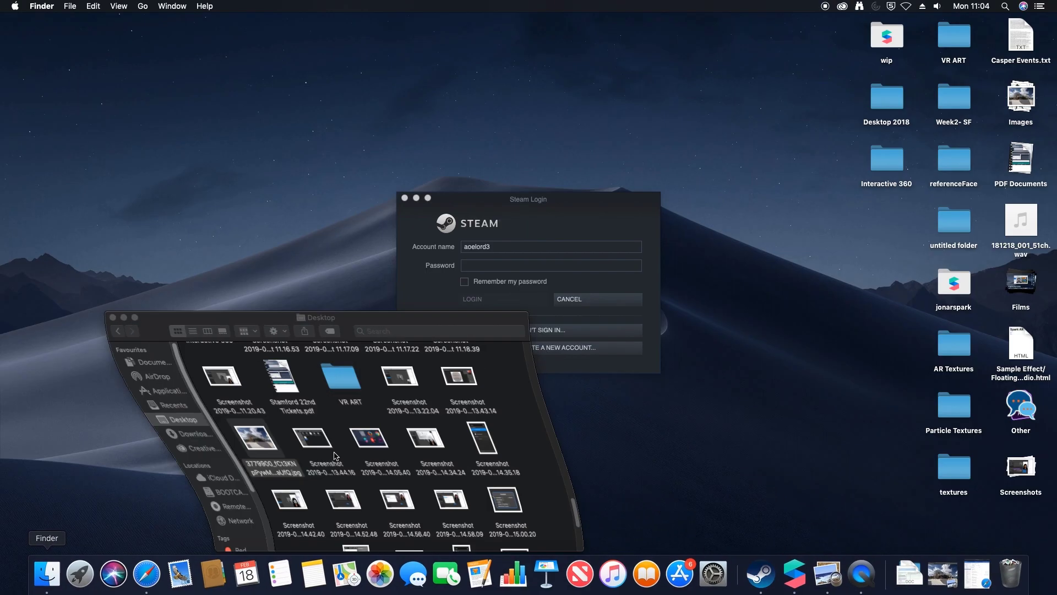
right_click(207, 437)
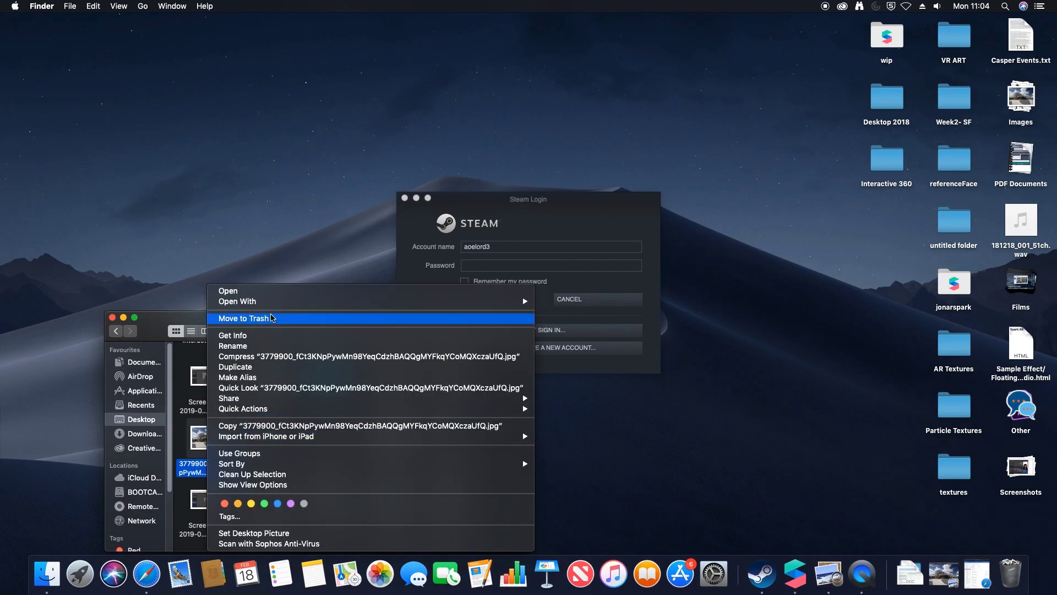
mouse_move(380, 301)
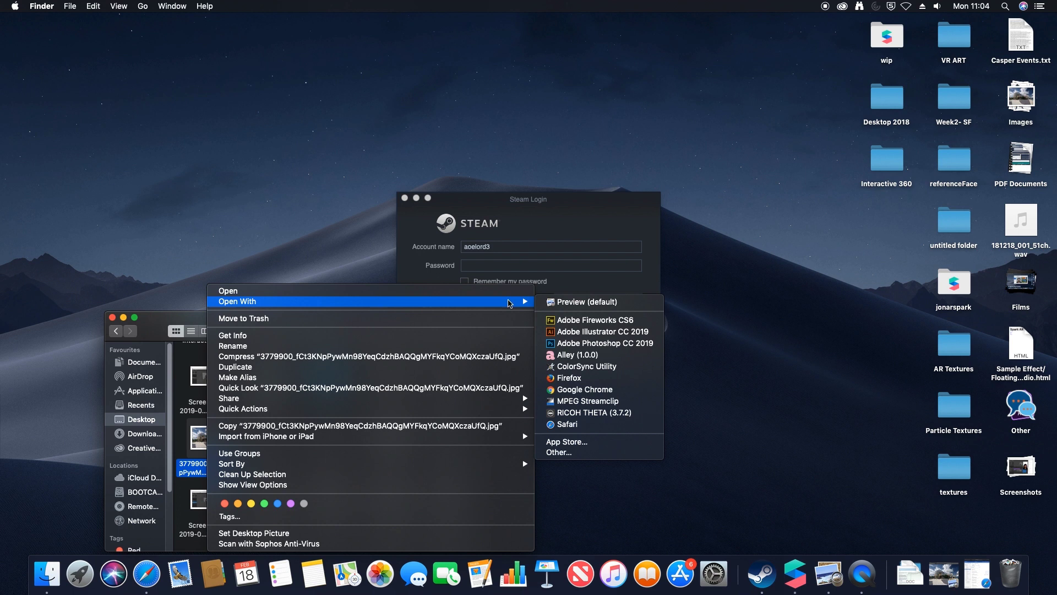
left_click(612, 303)
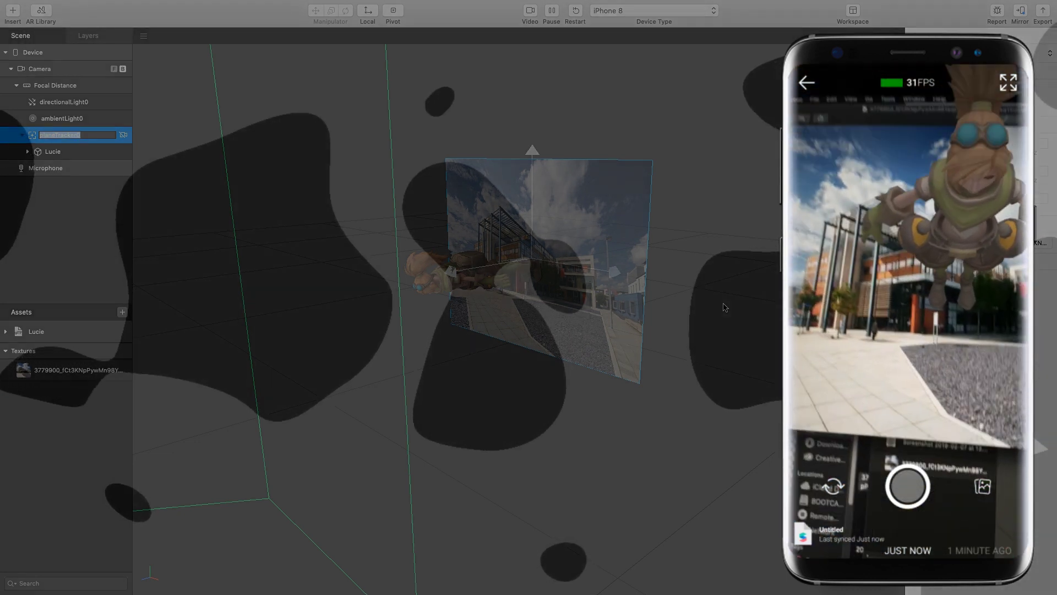
mouse_move(773, 4)
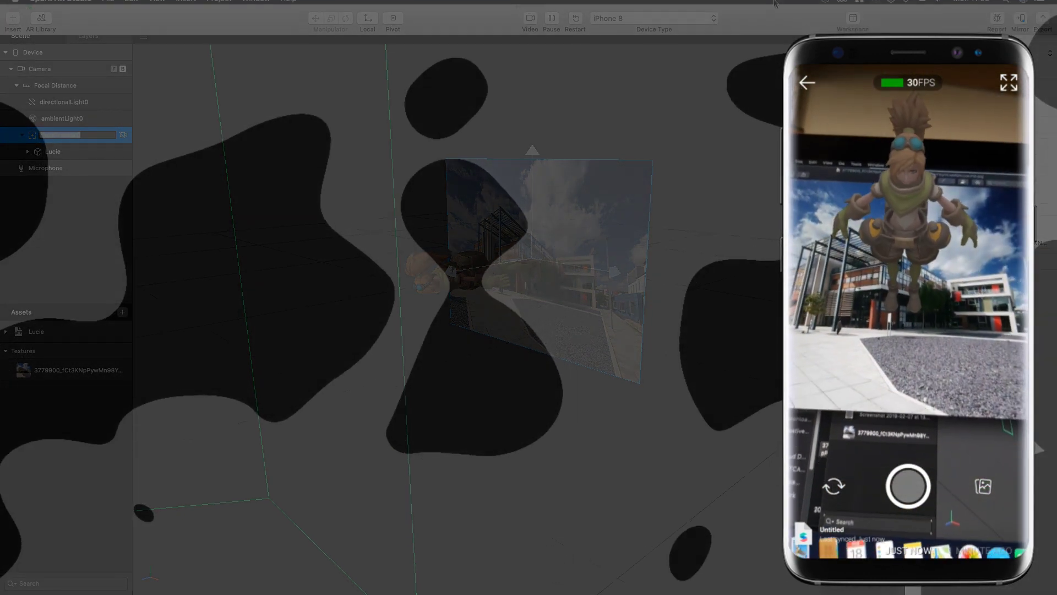